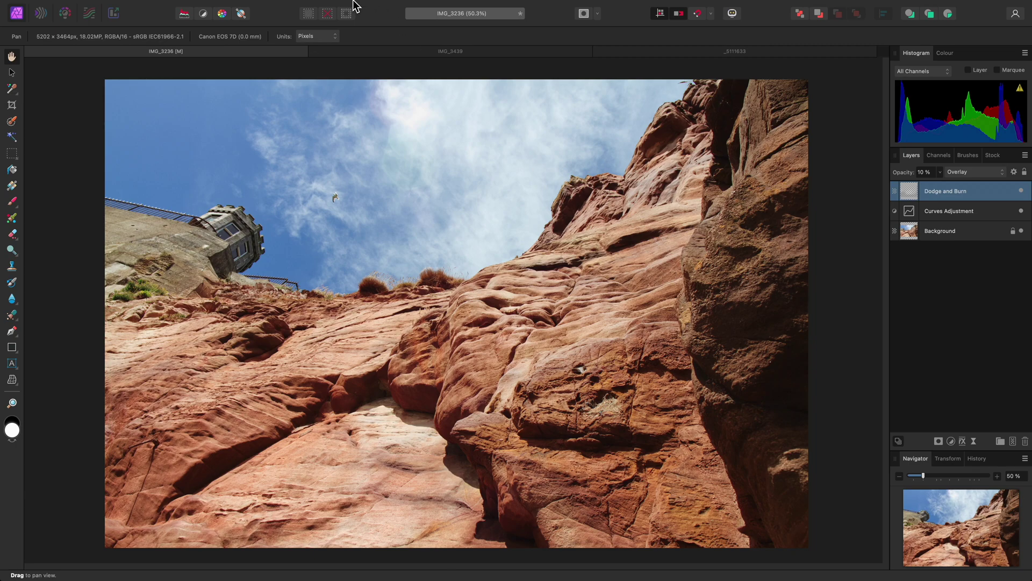
- Add an HSL Shift adjustment layer from Layer > New Adjustment Layer > HSL on the cliff photo
mouse_move(353, 3)
click(239, 7)
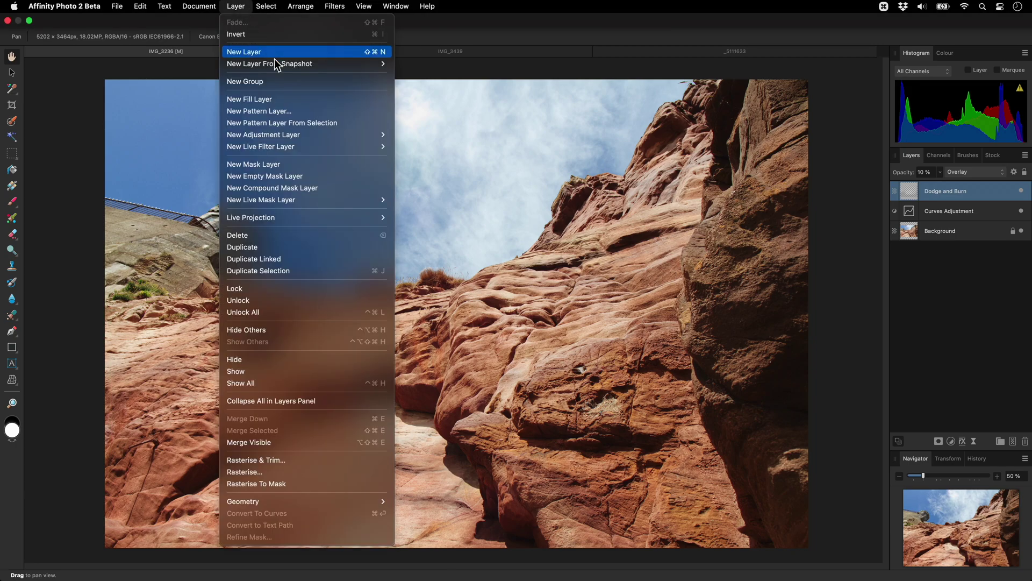
mouse_move(309, 135)
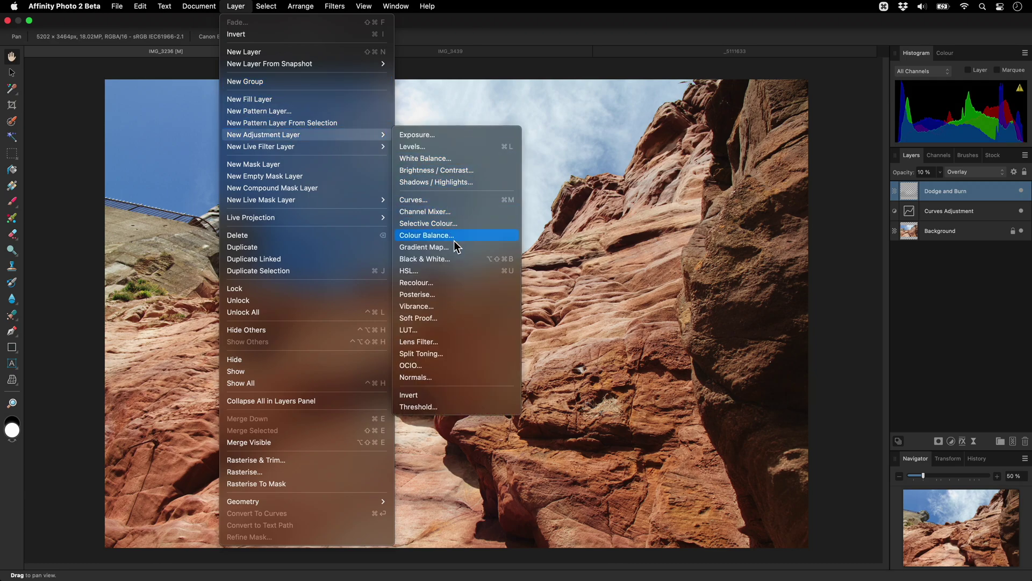
click(456, 268)
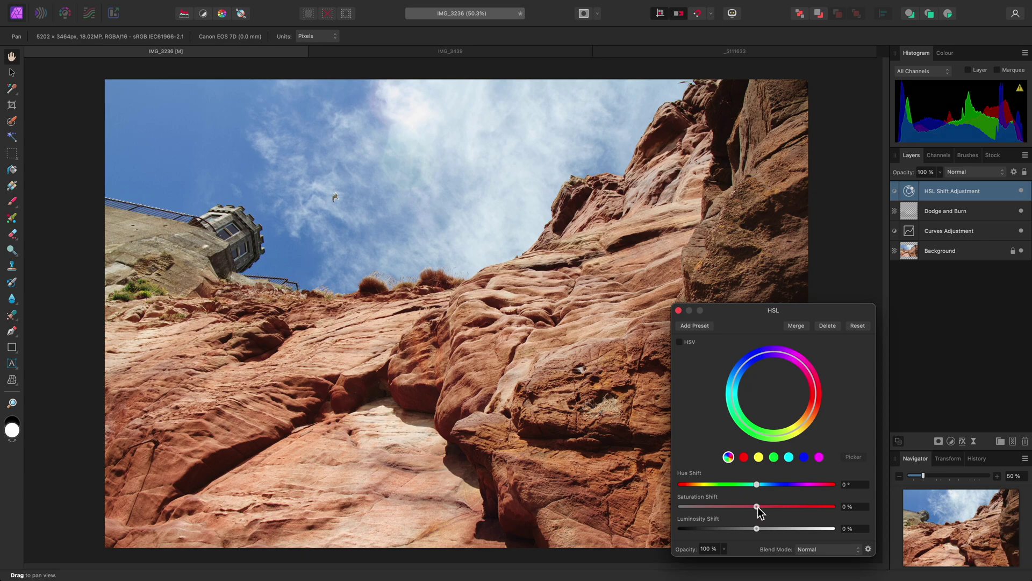
drag(757, 507, 776, 507)
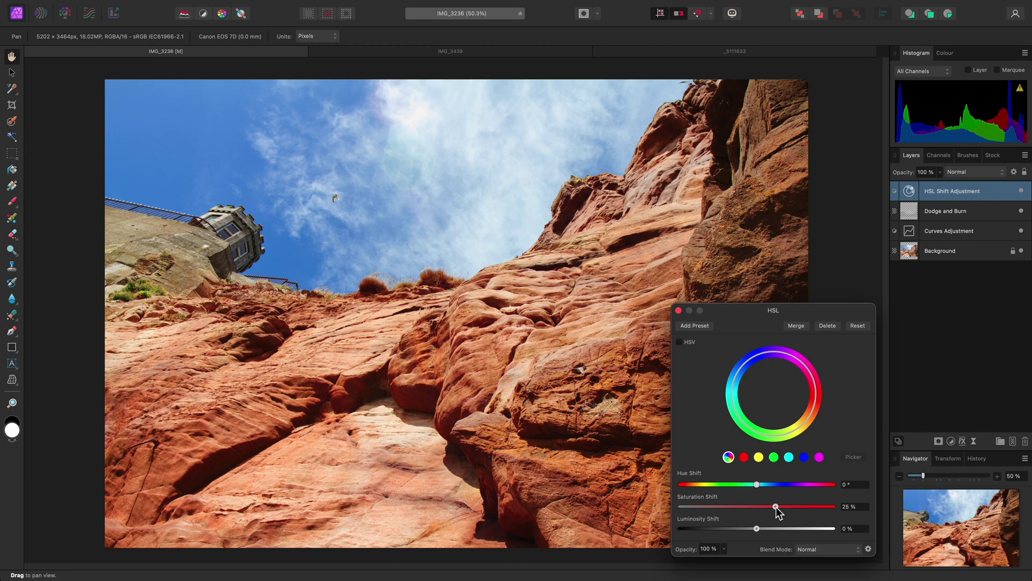
drag(776, 506, 731, 508)
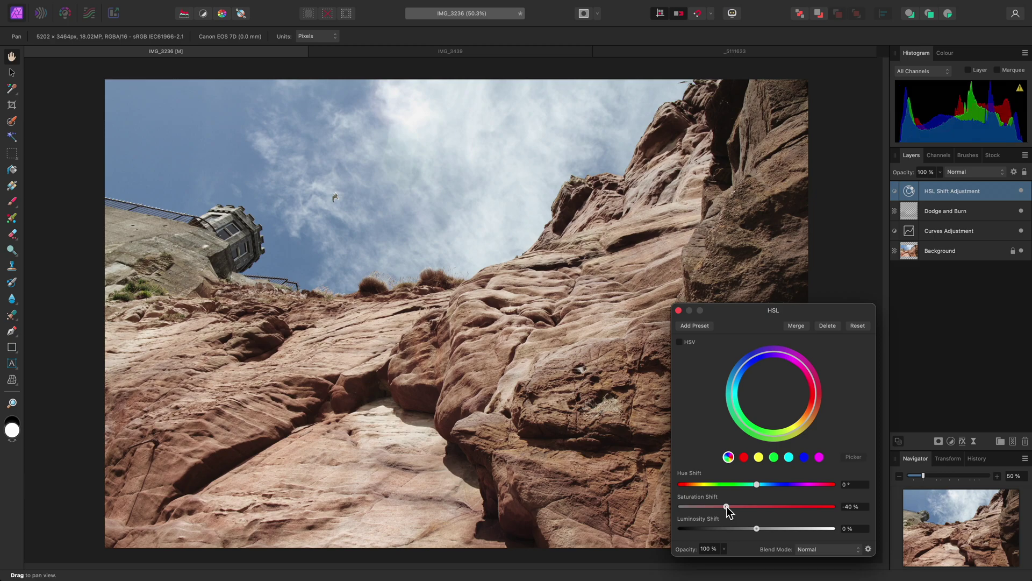
double_click(726, 506)
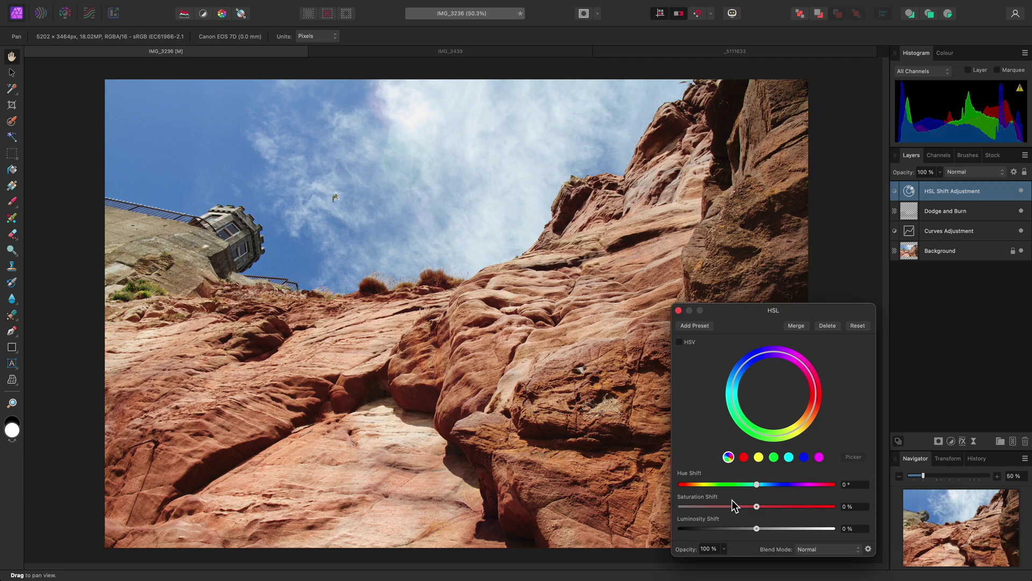
- Limit the shift to reds and set Saturation Shift 71 % and Luminosity Shift 68 %
click(744, 459)
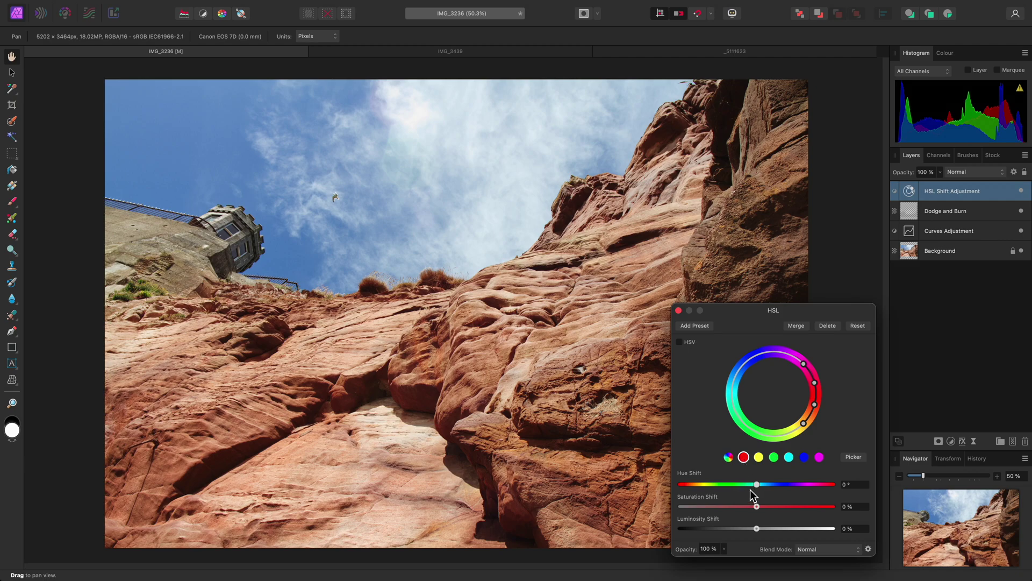
drag(757, 506, 791, 506)
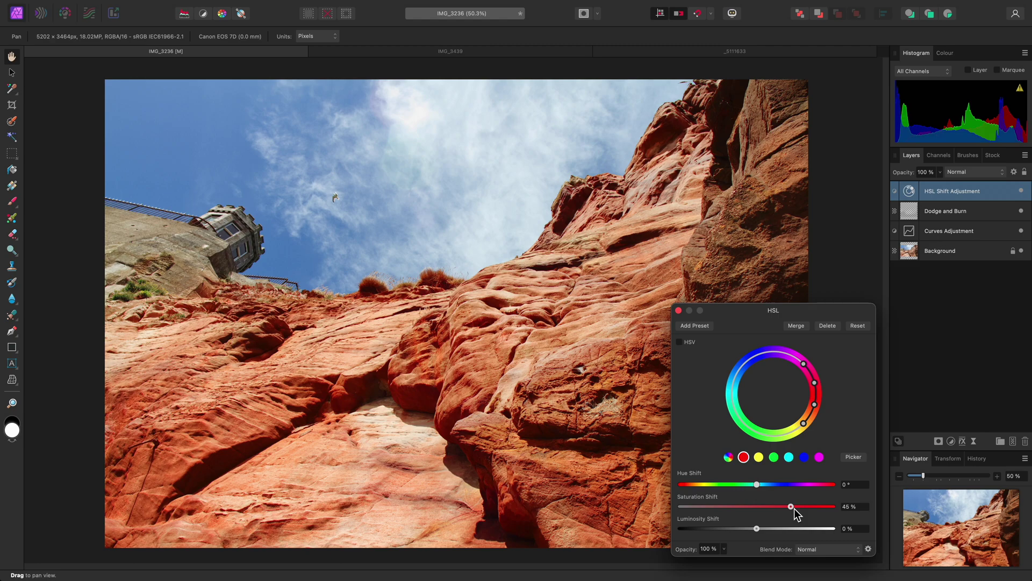
drag(793, 508, 796, 508)
drag(757, 528, 808, 528)
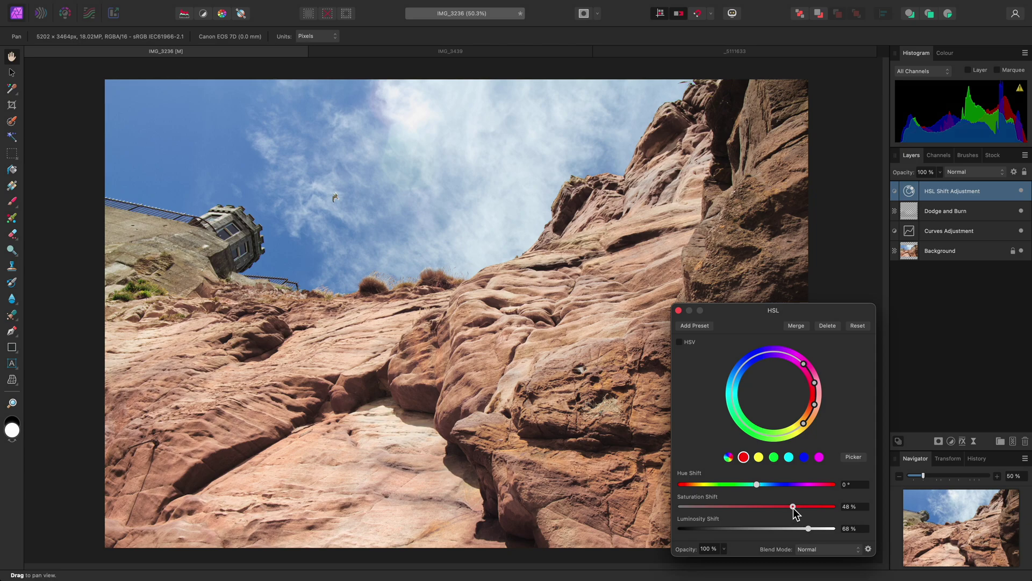
drag(793, 507, 814, 508)
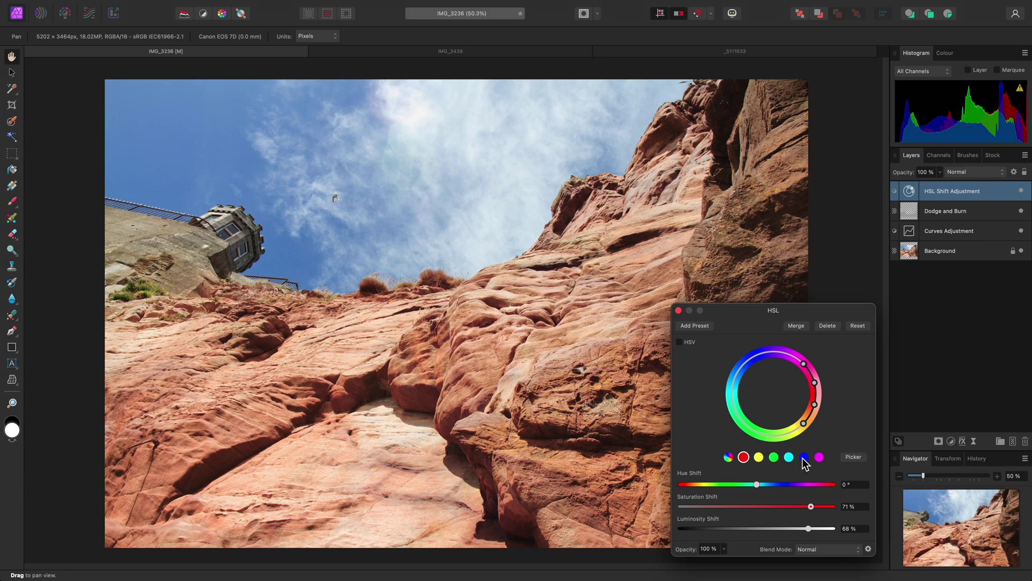
- Set the blue range to -70 % saturation and -68 % luminosity, widening it to grey the sky
click(804, 457)
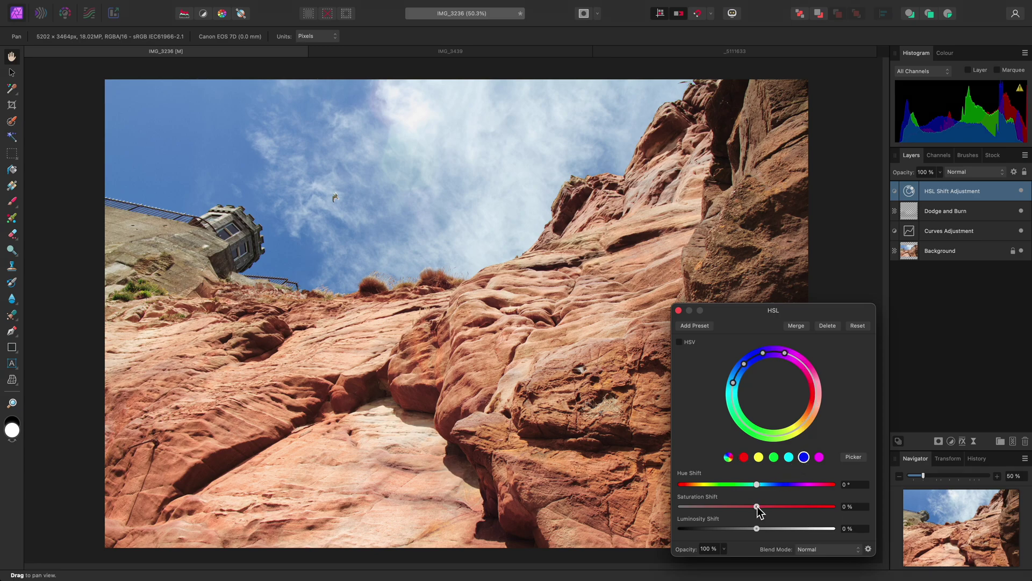
drag(756, 506, 703, 507)
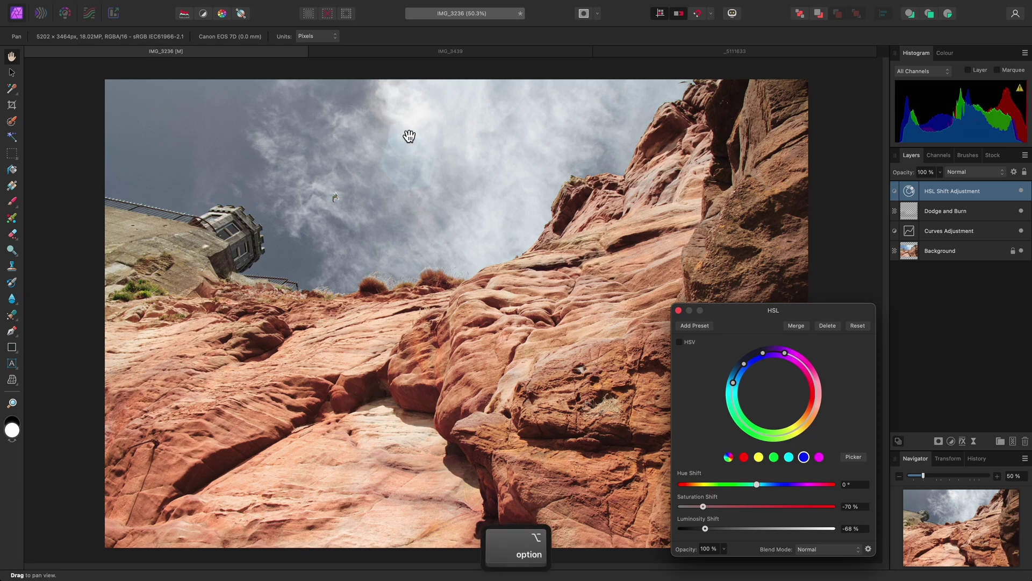
alt+scroll(409, 136, up, 5)
alt+scroll(421, 150, up, 3)
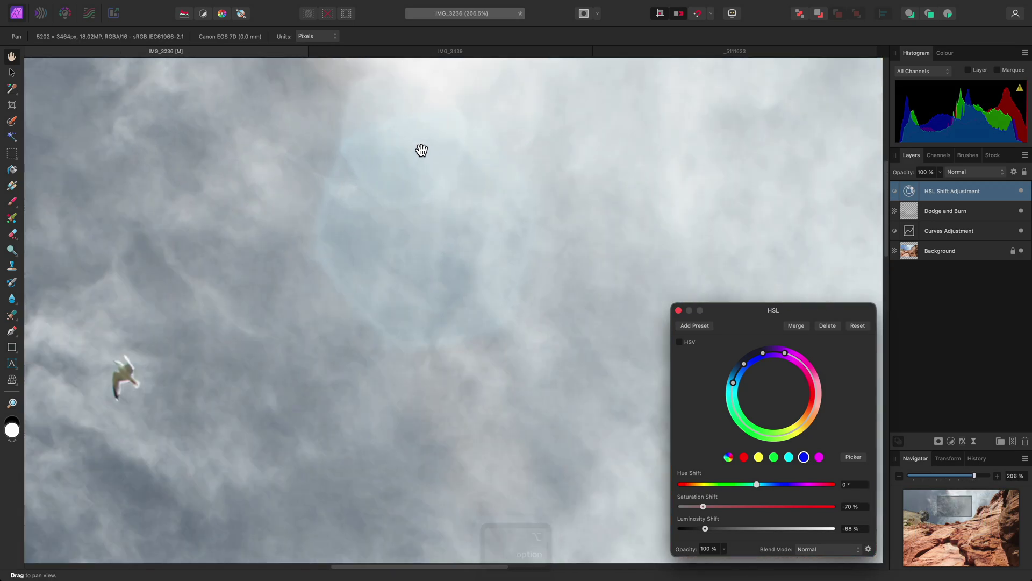
scroll(445, 249, up, 2)
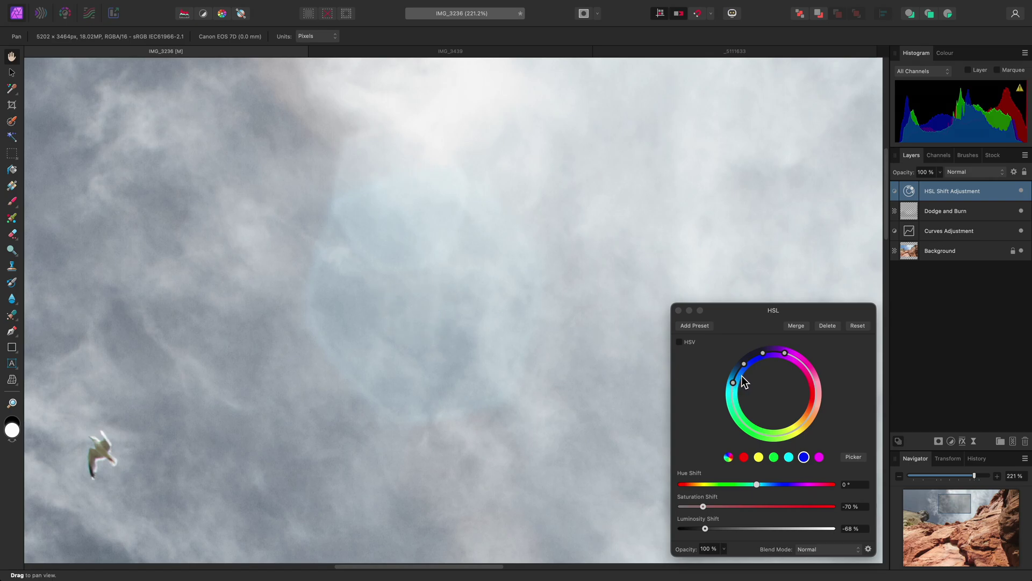
drag(734, 383, 732, 400)
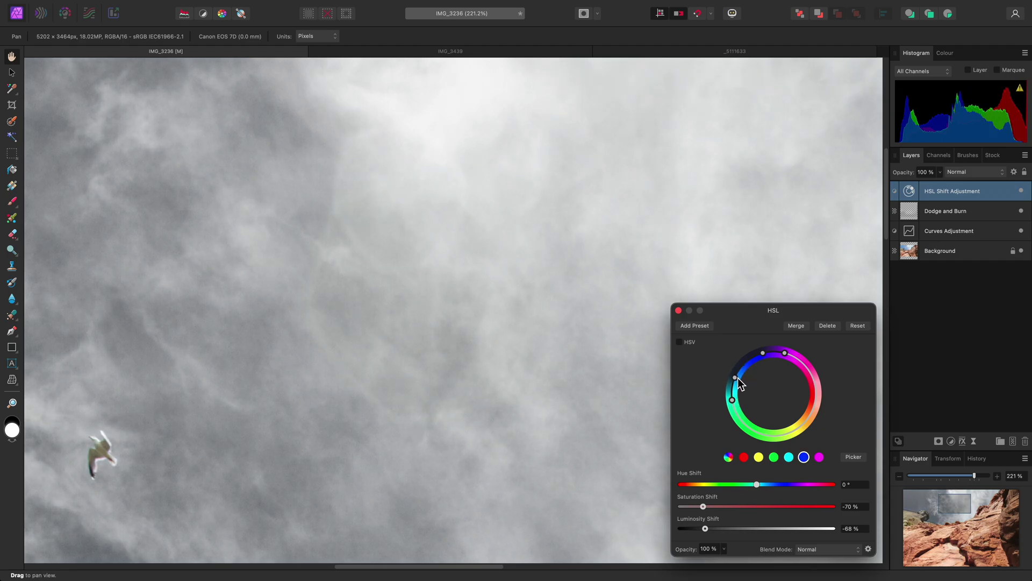
key(super+0)
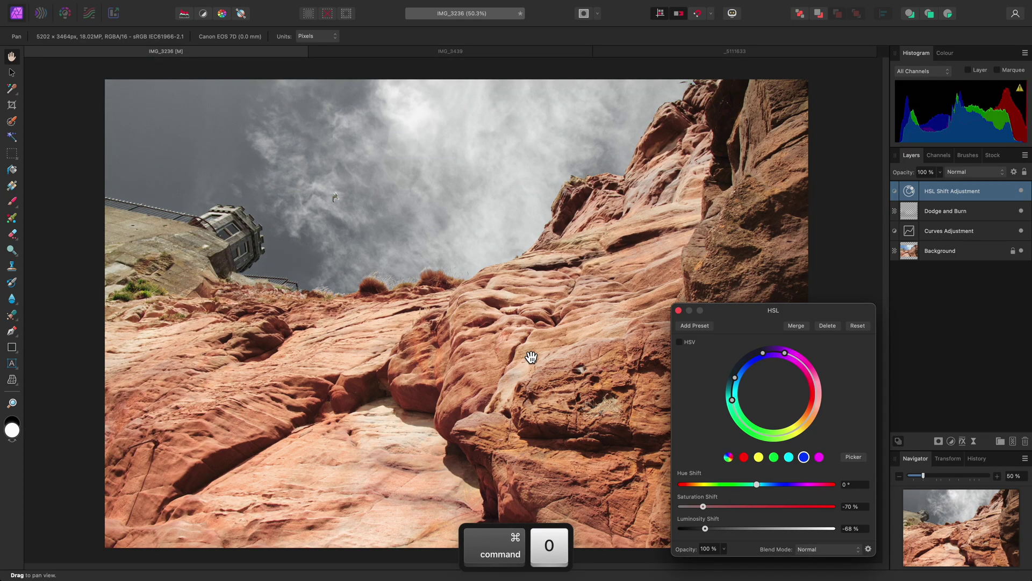
click(1021, 191)
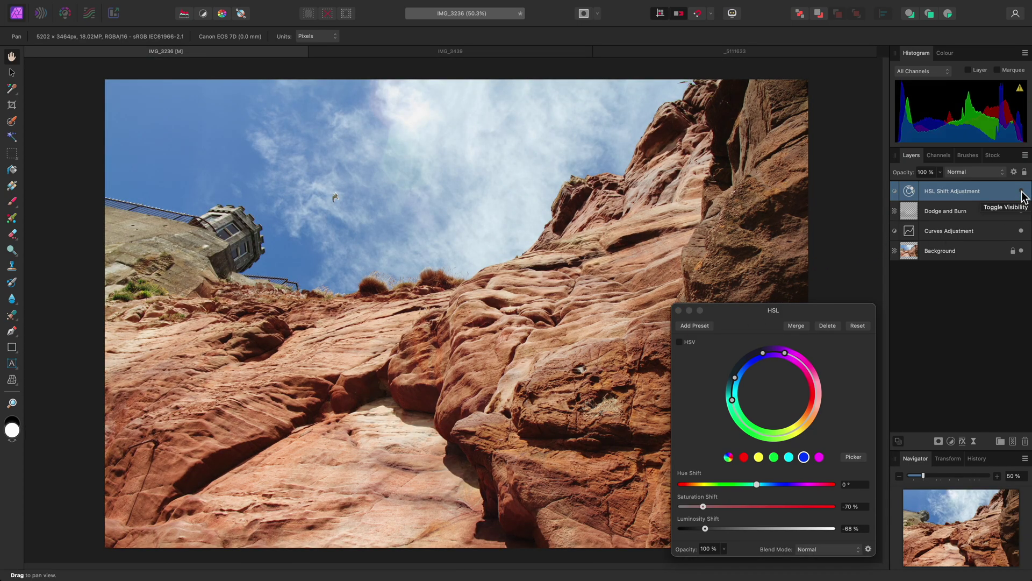
click(1022, 192)
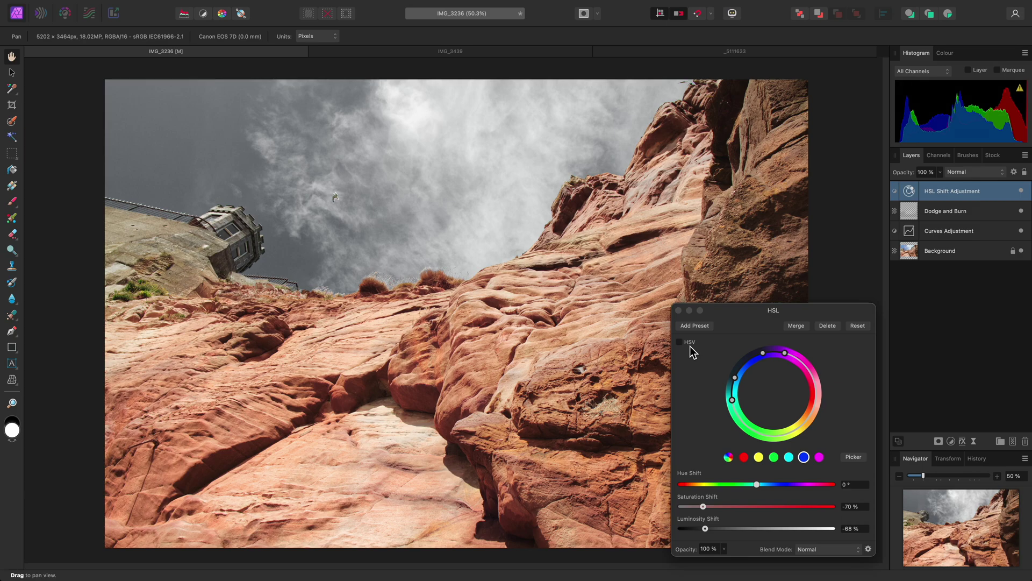
- On the IMG_3439 photo, add an HSL Shift layer raising yellow saturation to 51 %
click(678, 311)
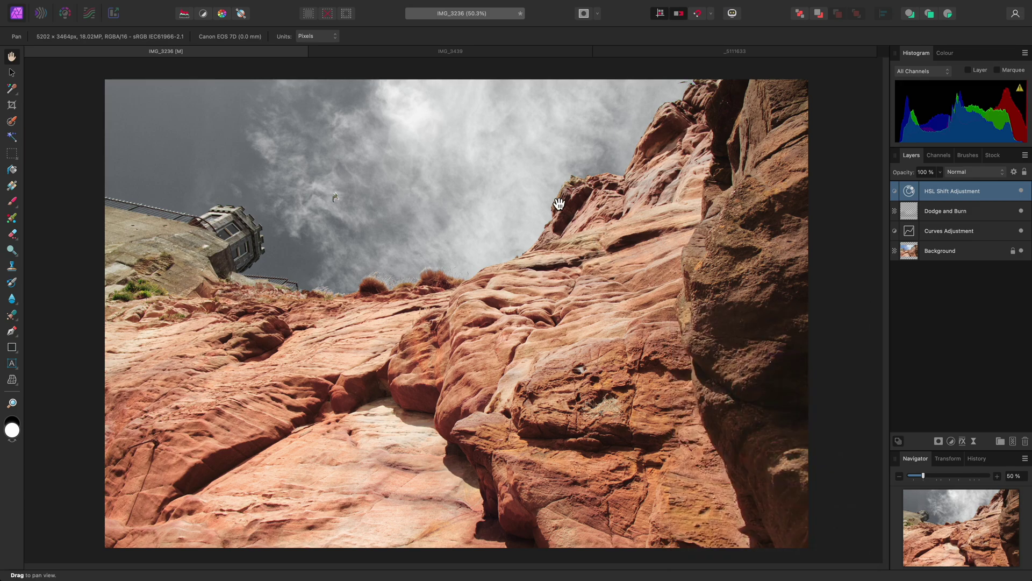
click(482, 52)
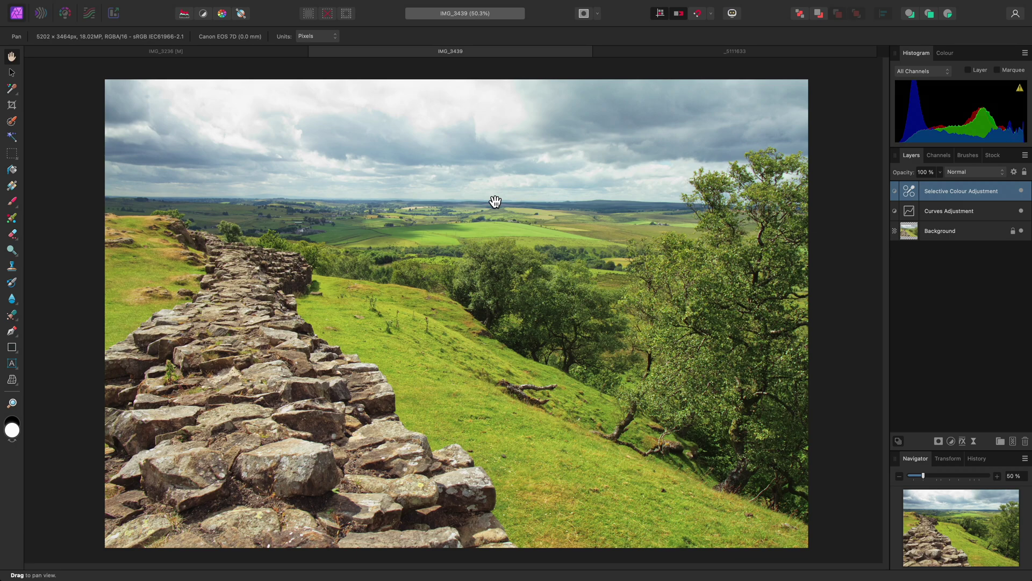
key(super+u)
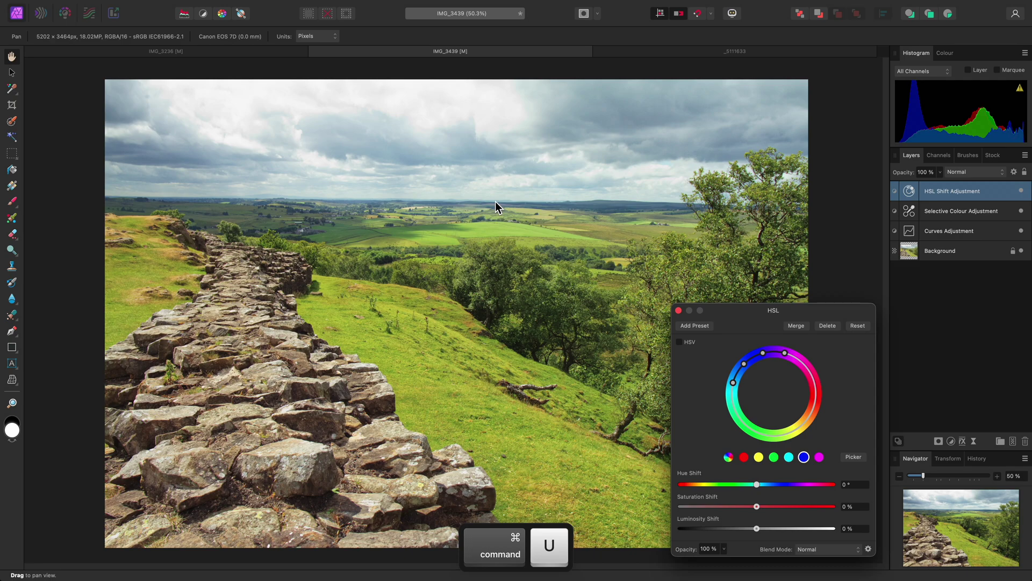
click(760, 458)
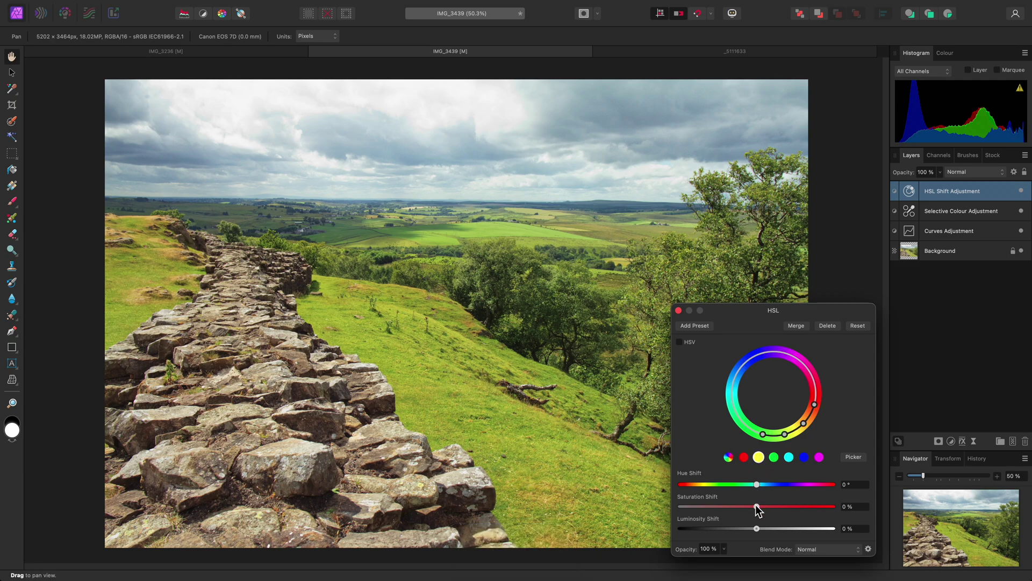
drag(756, 506, 797, 511)
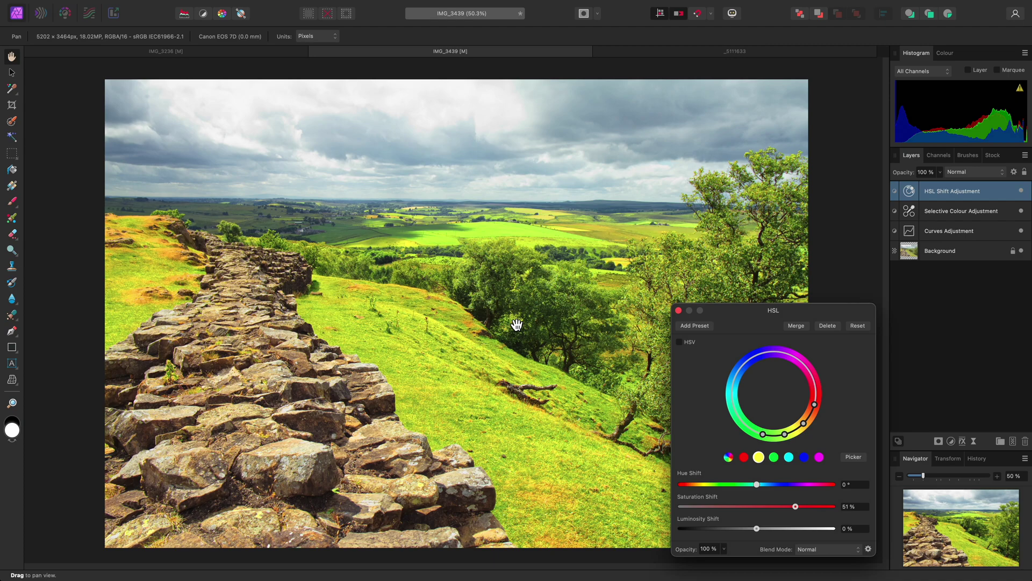
- Drop yellow-range saturation to -100 %, comparing HSV and HSL modes along the way
click(691, 343)
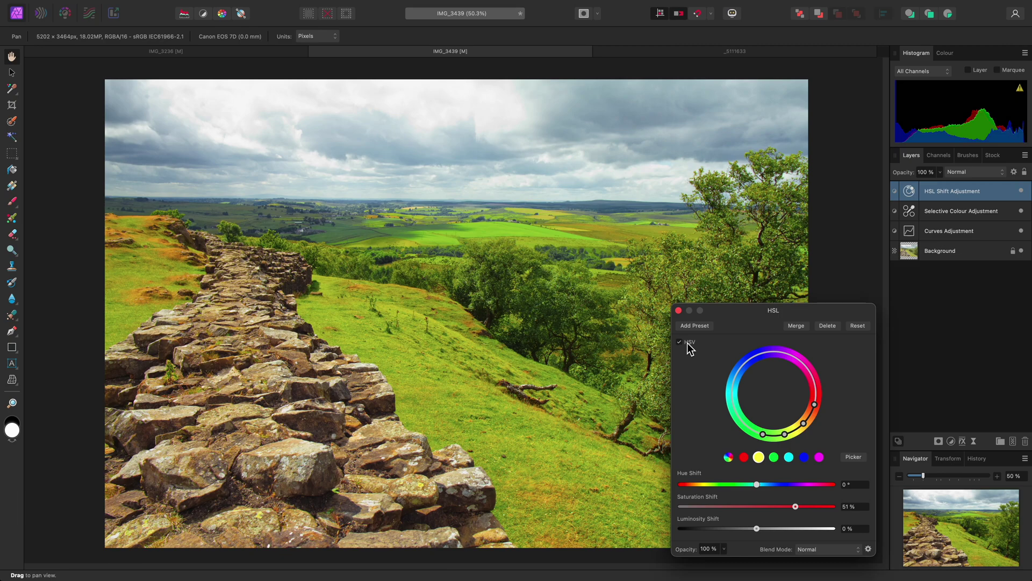
click(687, 343)
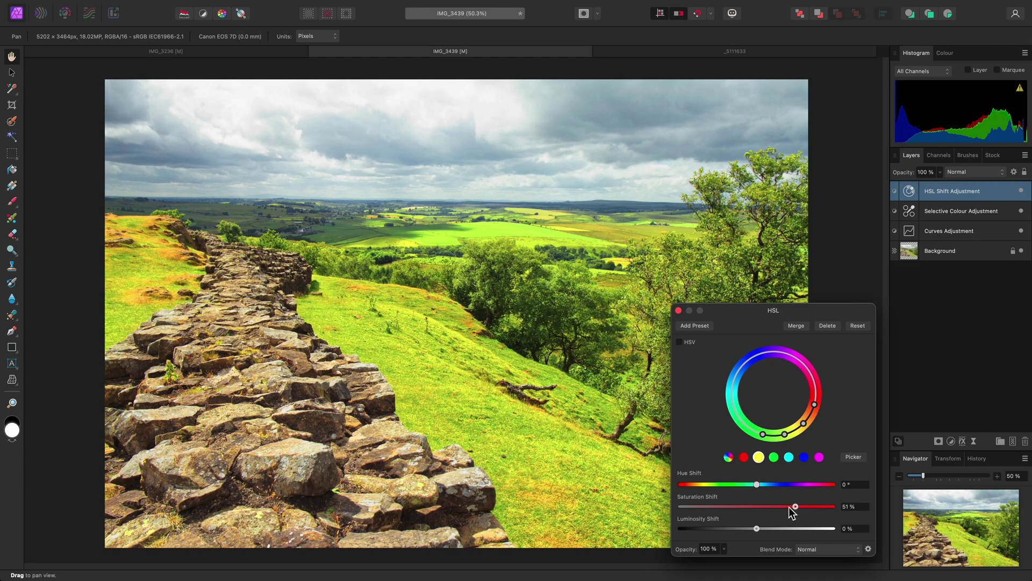
drag(795, 507, 715, 506)
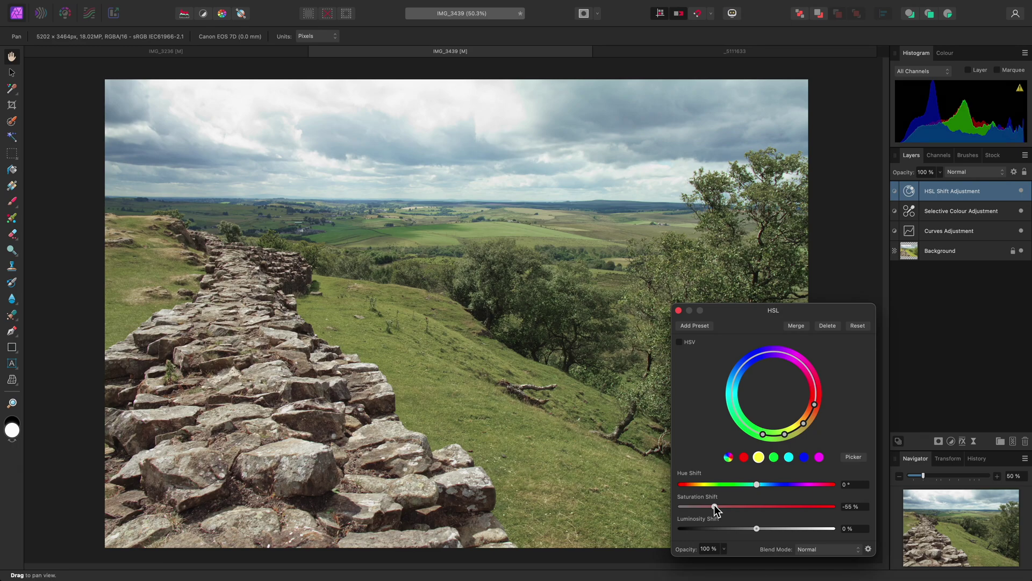
click(691, 343)
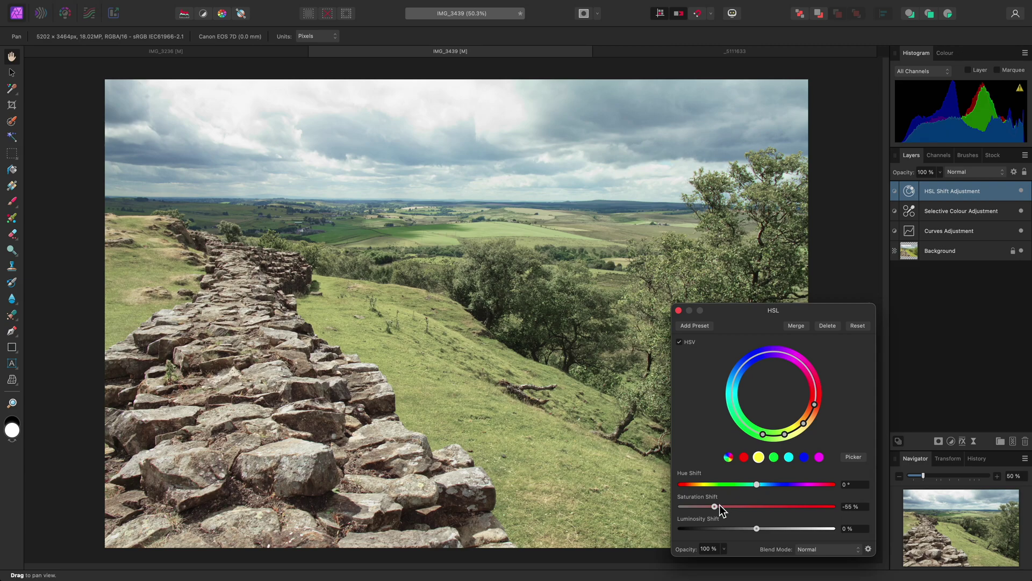
drag(716, 506, 682, 509)
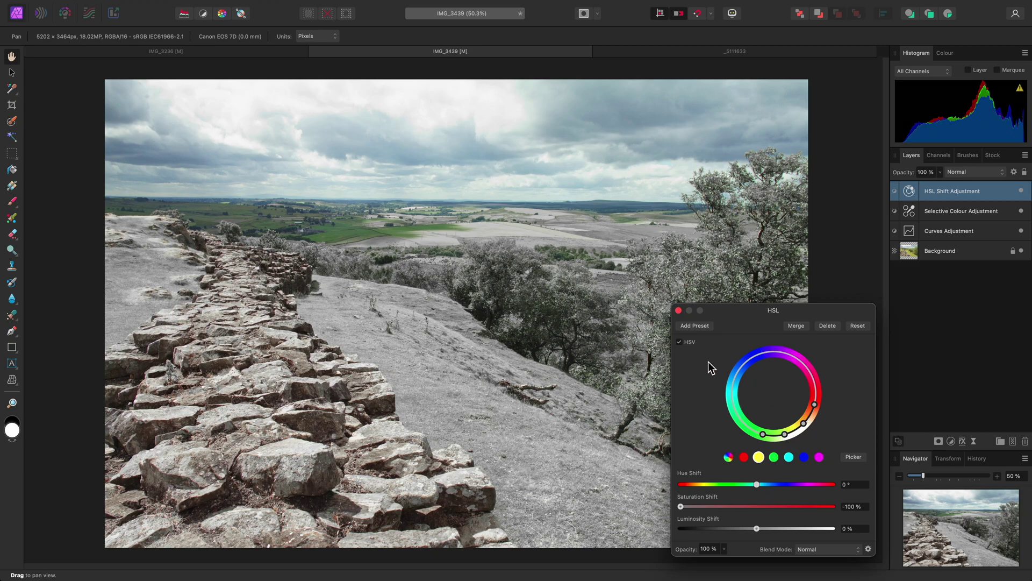
click(689, 343)
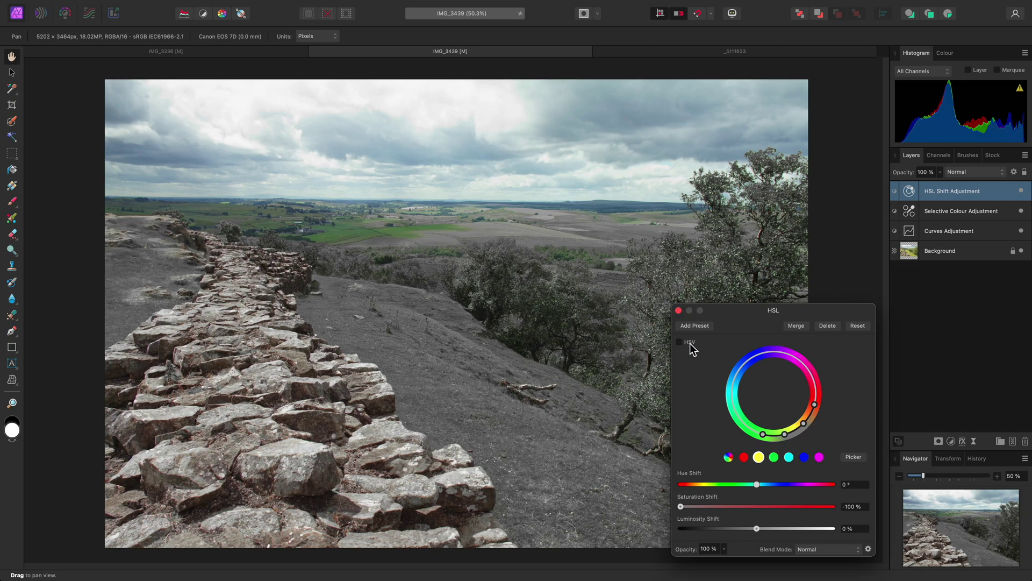
click(690, 344)
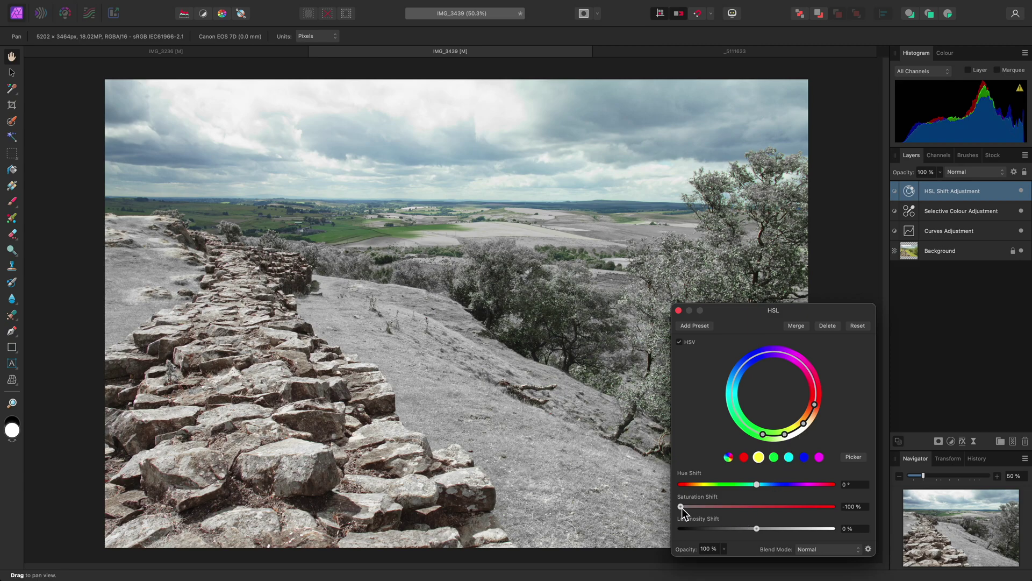
- Reset yellow saturation to 0 % and set luminosity to -66 % in HSL mode, then close settings
key(super+z)
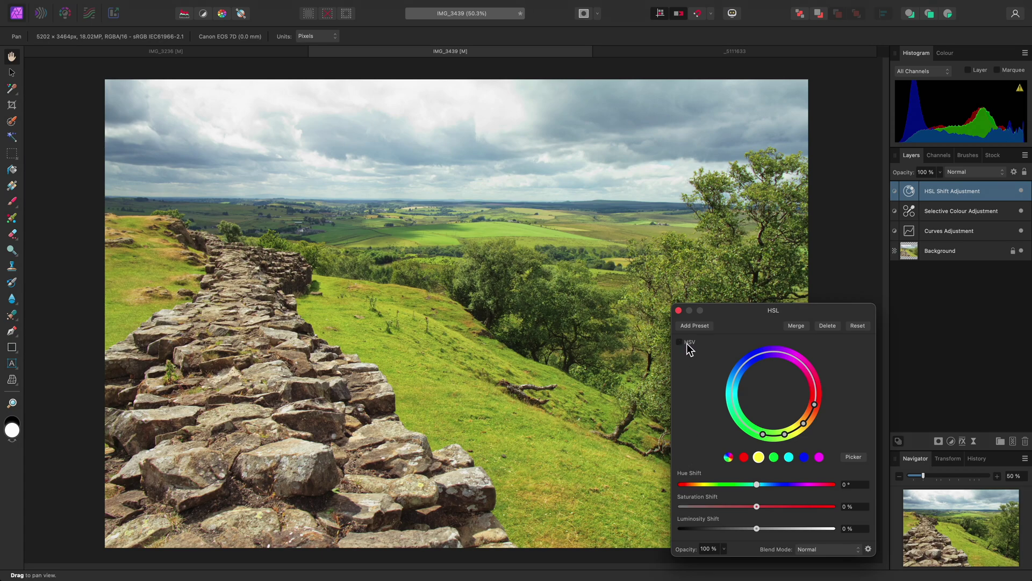
drag(756, 528, 805, 528)
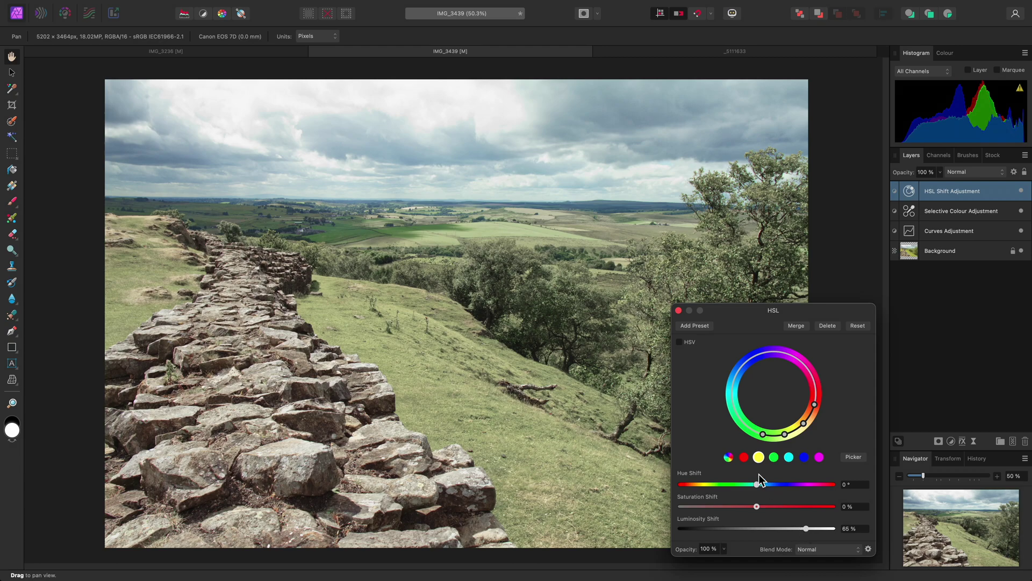
click(691, 343)
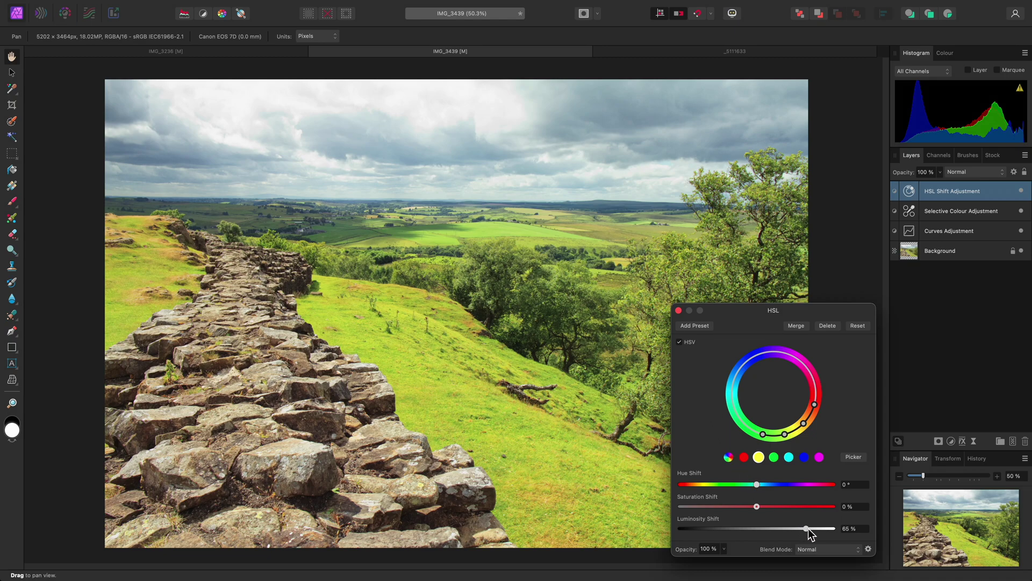
drag(807, 529, 707, 531)
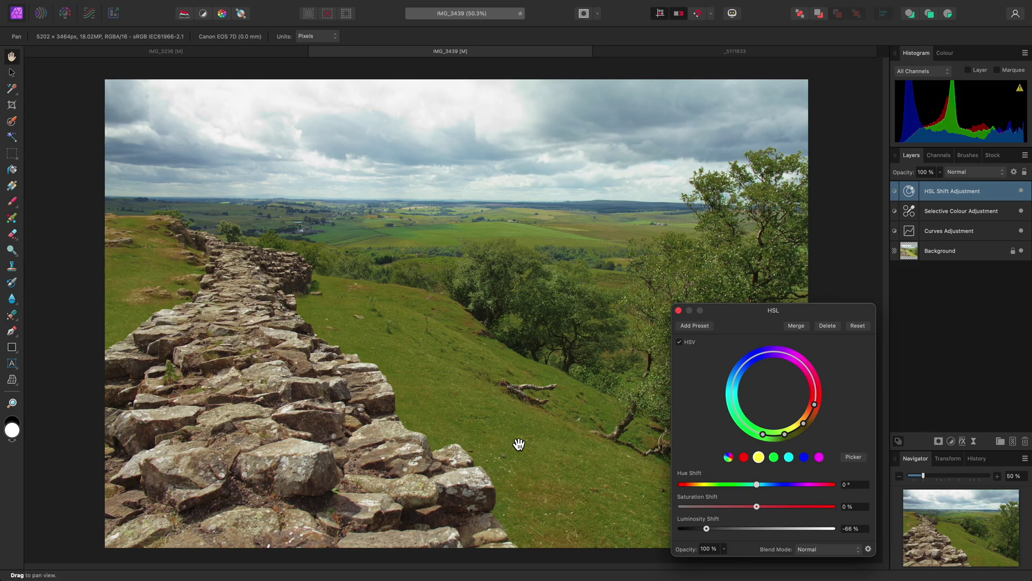
click(690, 343)
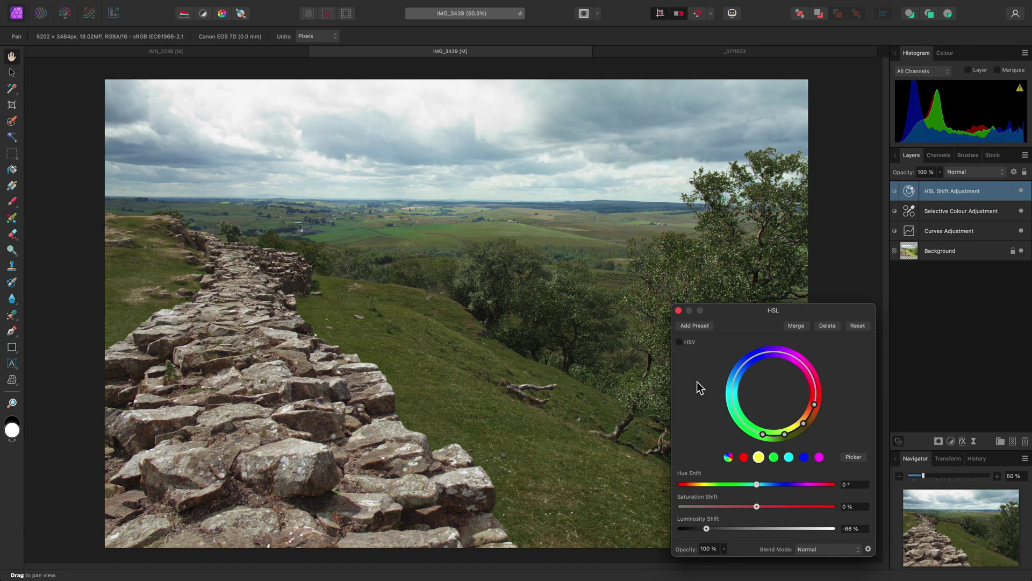
click(678, 311)
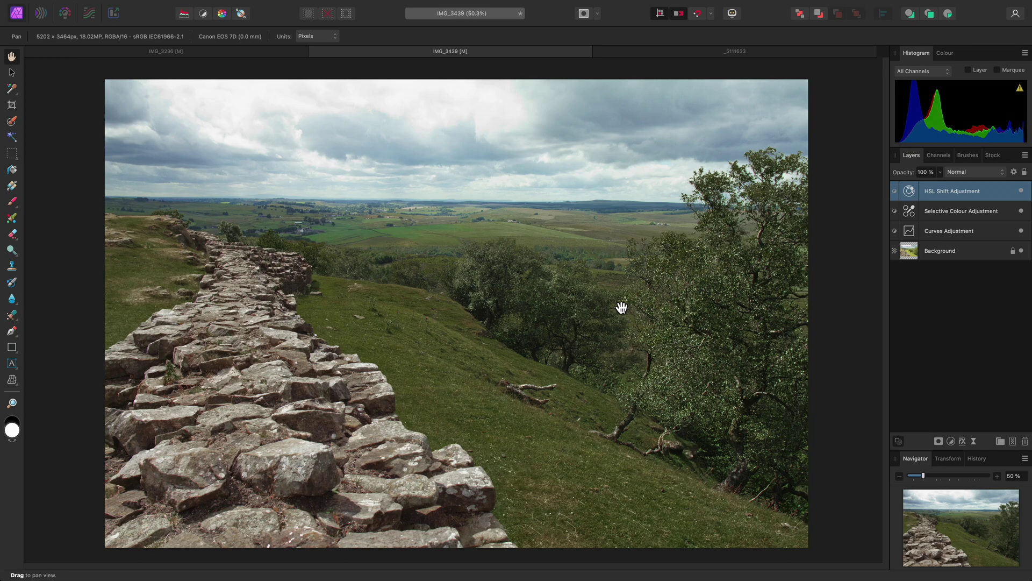
- Switch to the _5111633 graffiti photo and add an HSL Shift layer with Cmd+U
click(764, 52)
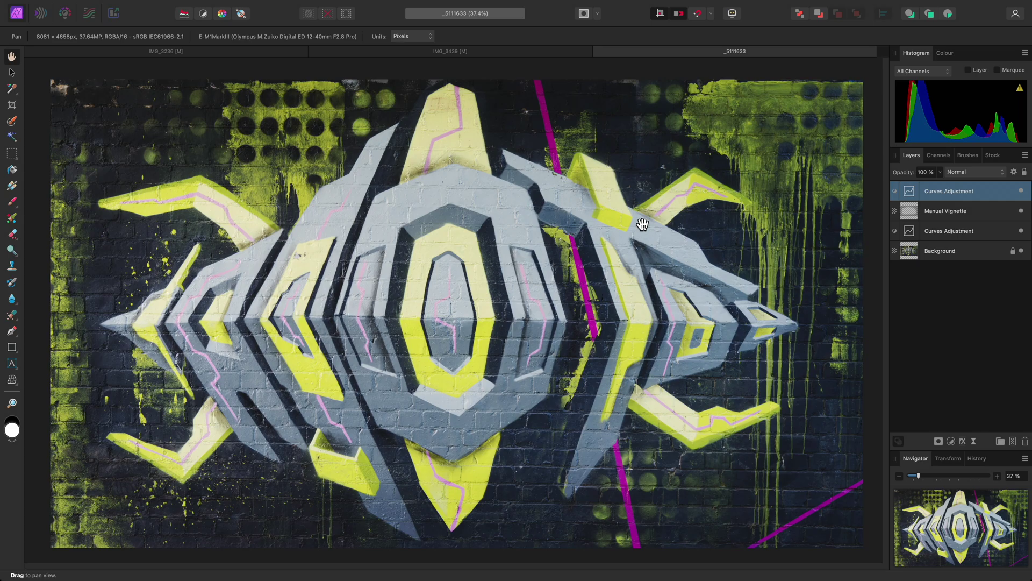
key(super)
key(super+u)
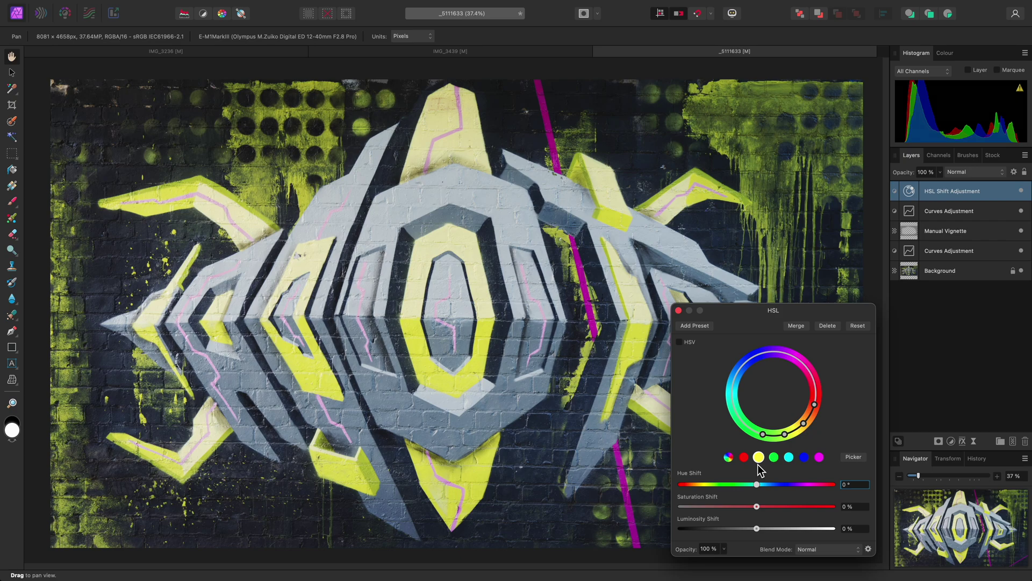
click(728, 457)
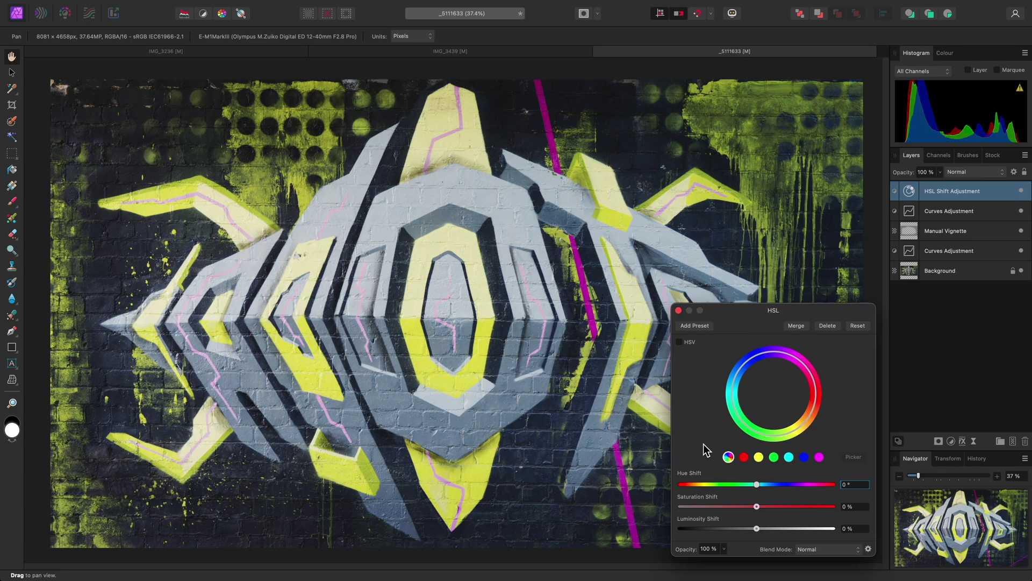
drag(756, 485, 698, 487)
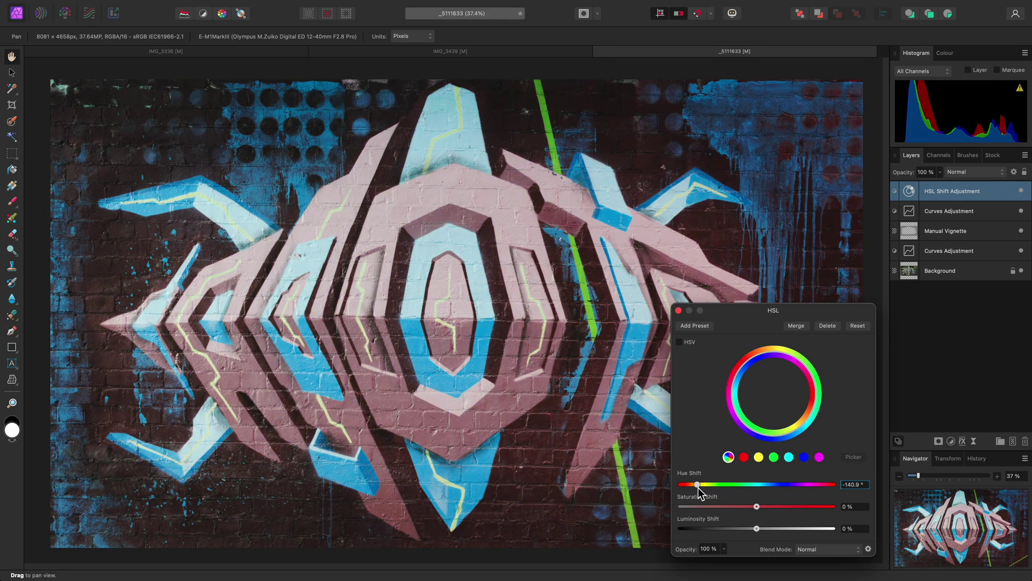
double_click(698, 486)
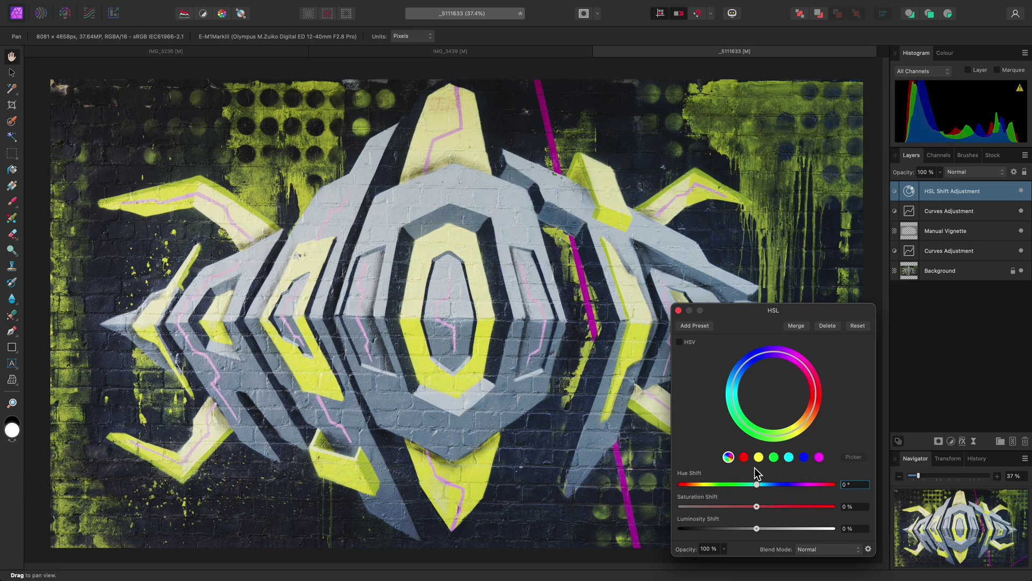
- Shift magenta tones to hue 91.3°, saturation 58 % and luminosity 53 % in HSV mode
click(818, 457)
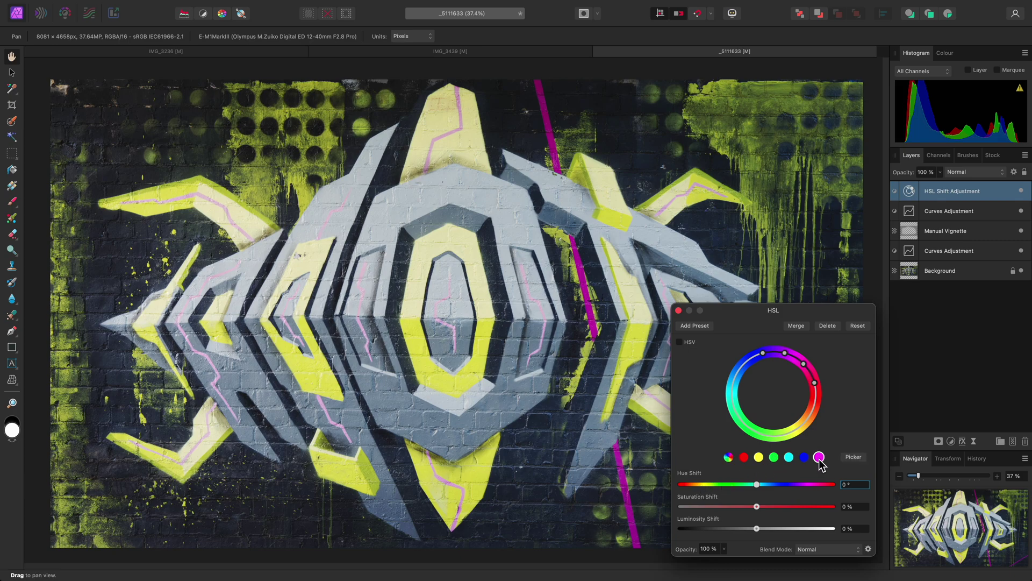
drag(757, 485, 788, 484)
scroll(603, 289, up, 1)
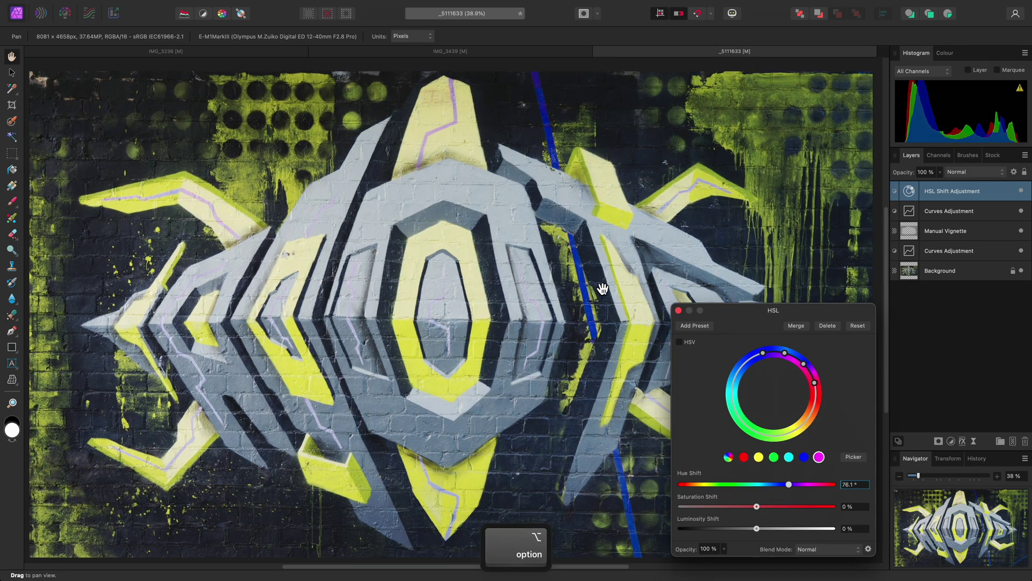
scroll(603, 289, up, 10)
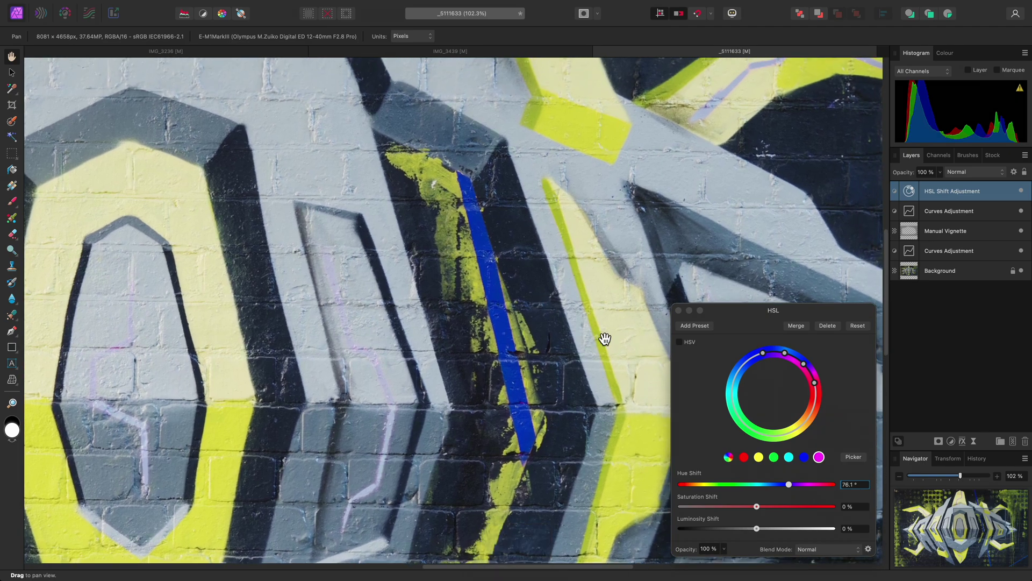
drag(790, 485, 797, 487)
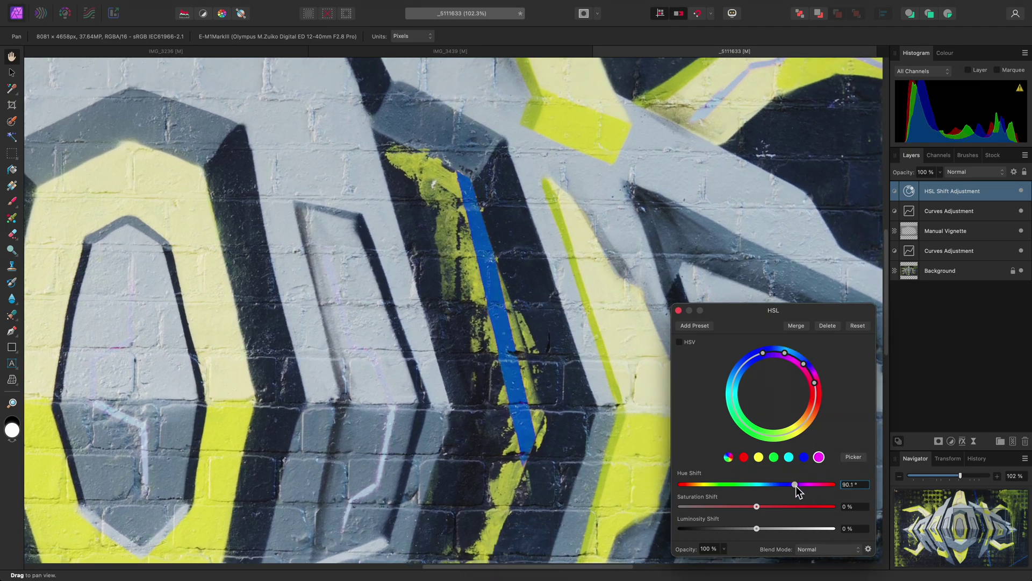
drag(795, 486, 796, 487)
drag(757, 529, 801, 511)
scroll(538, 438, down, 5)
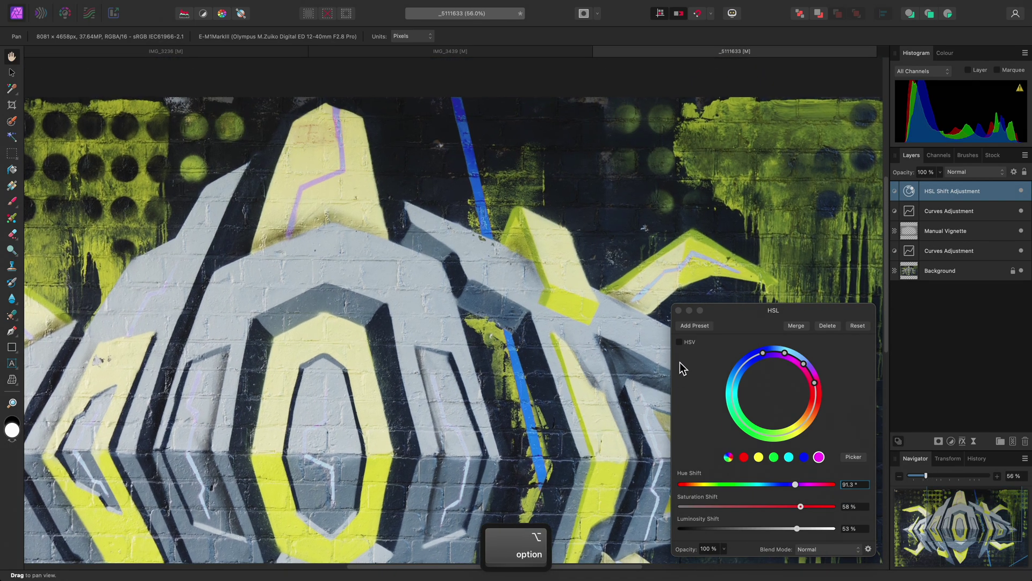
click(689, 343)
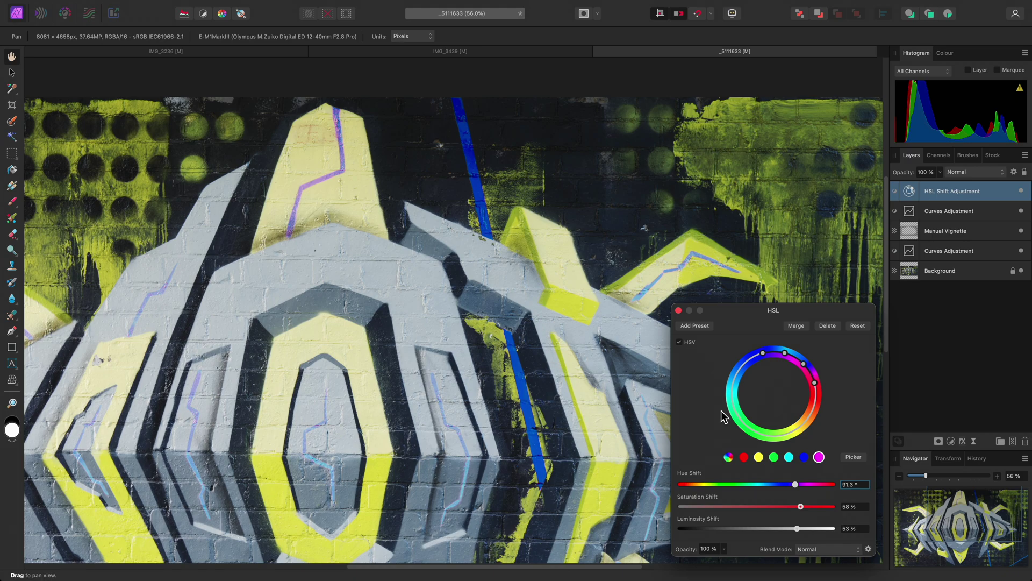
click(761, 458)
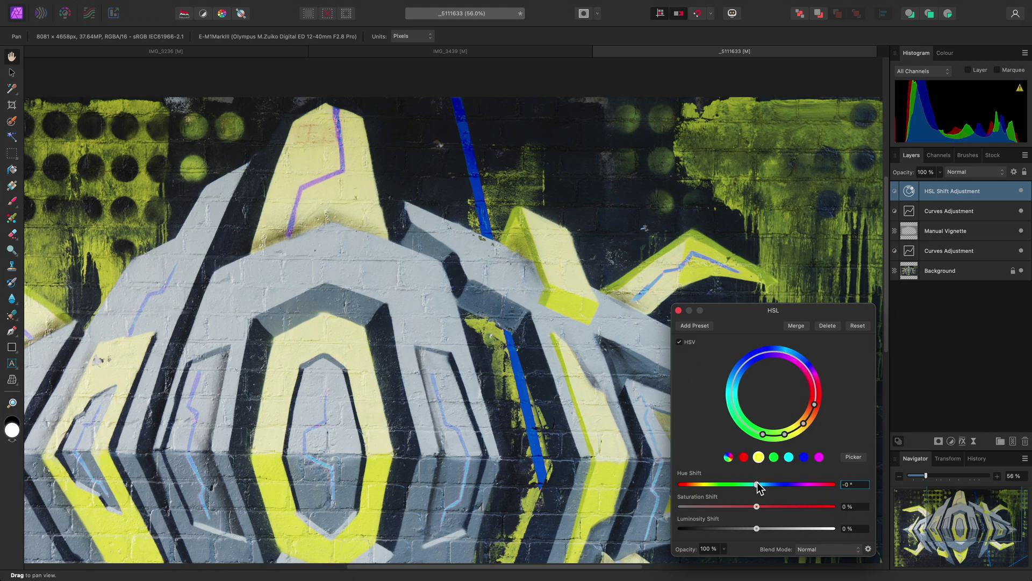
drag(758, 484, 779, 506)
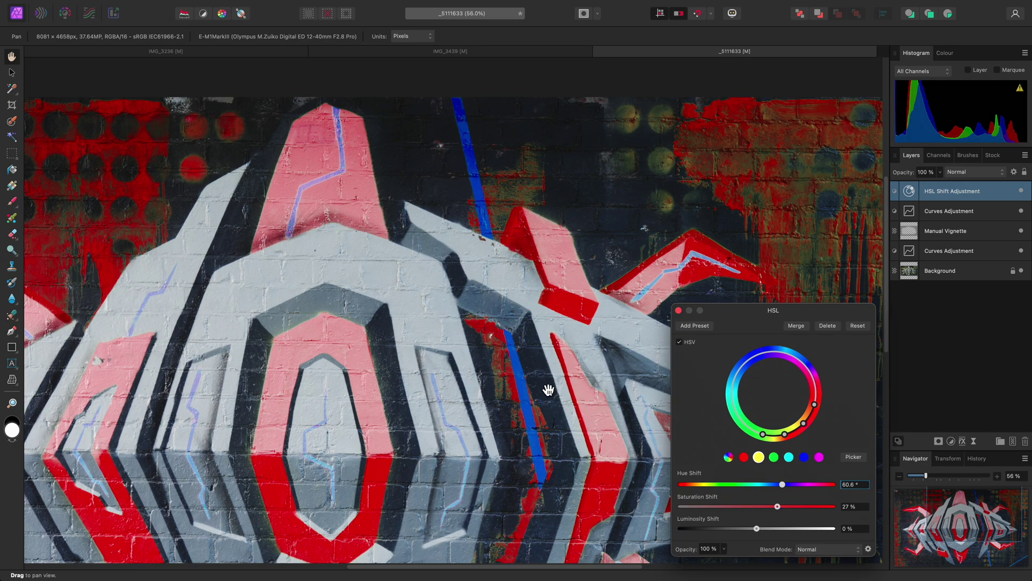
key(super+0)
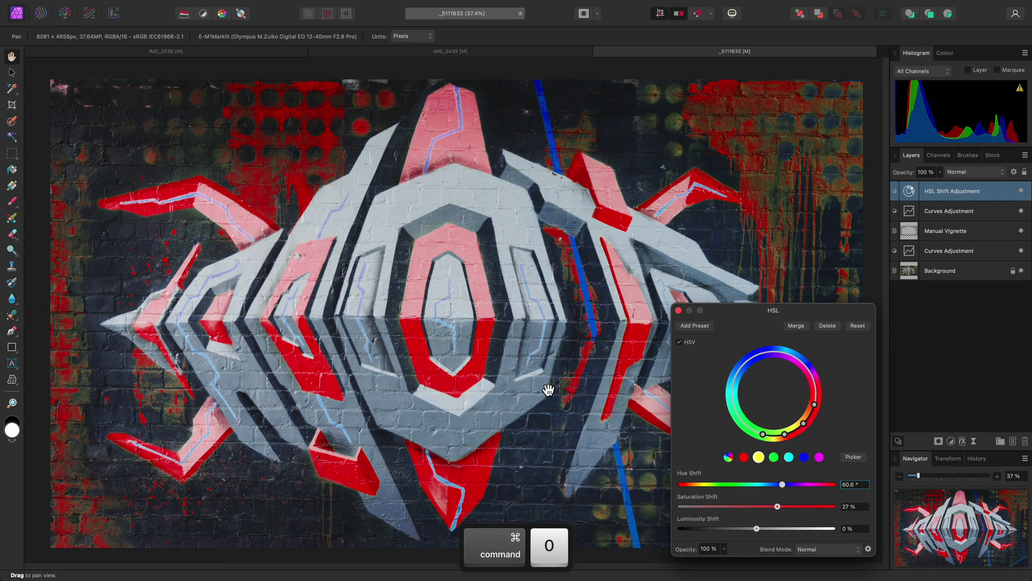
click(689, 344)
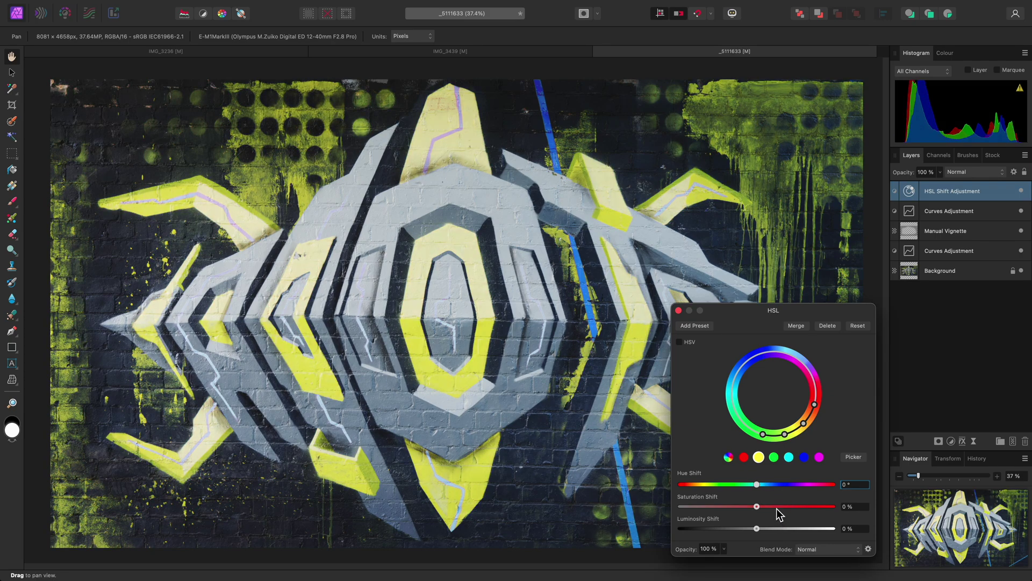
- Enable HSV, then add a second HSL Shift layer with yellow hue 61.3° and saturation 36 %
click(690, 342)
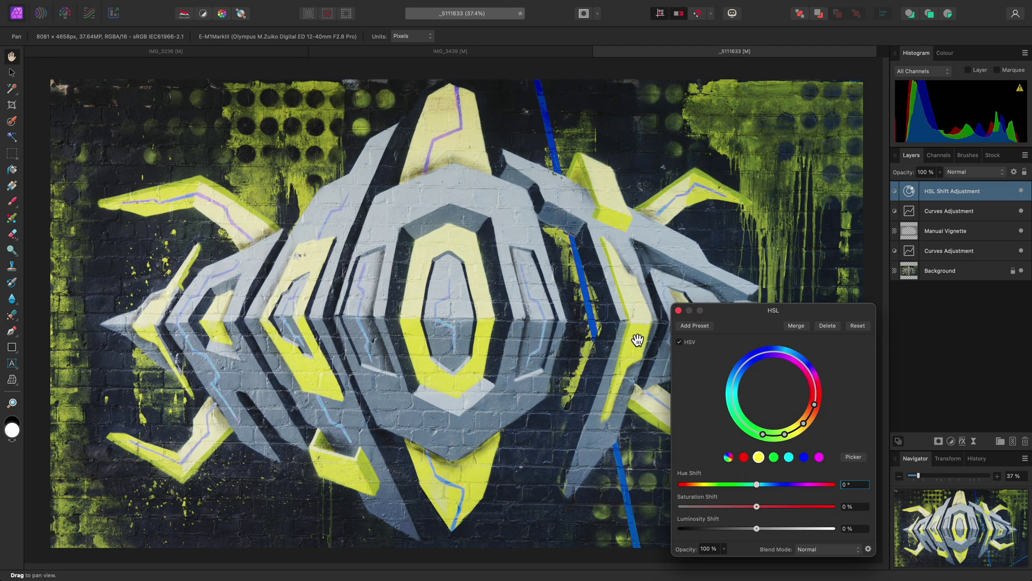
key(super+u)
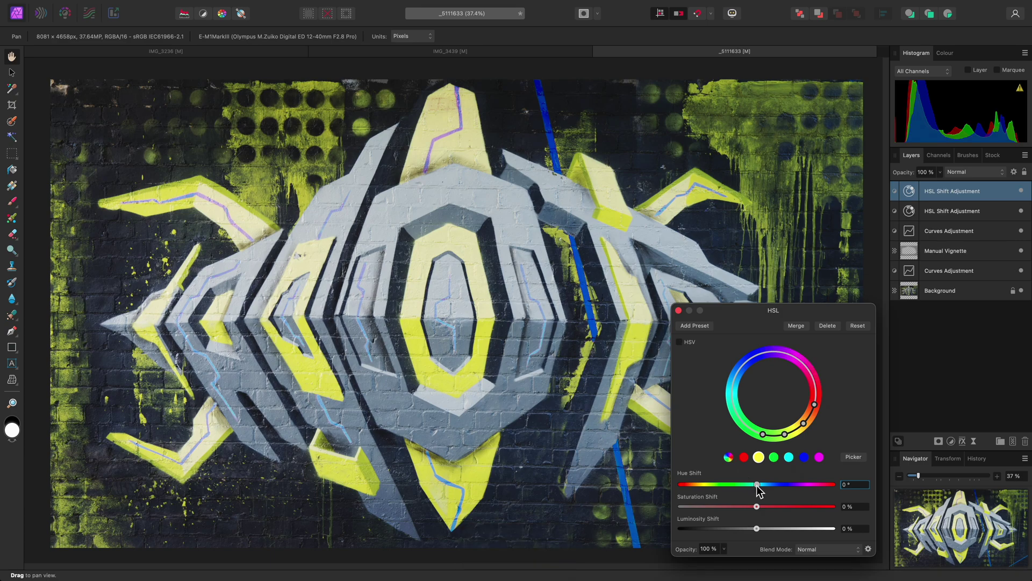
mouse_move(759, 484)
mouse_down()
mouse_move(785, 487)
mouse_move(769, 508)
mouse_move(786, 509)
mouse_up()
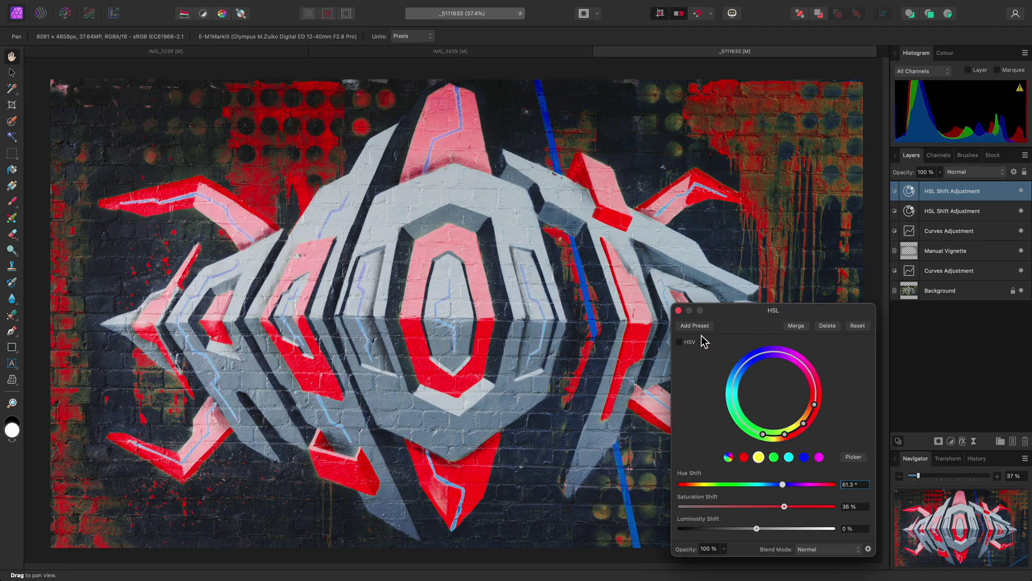
- Close the HSL settings and set the top HSL layer to Hard Light at 70 % opacity
click(678, 311)
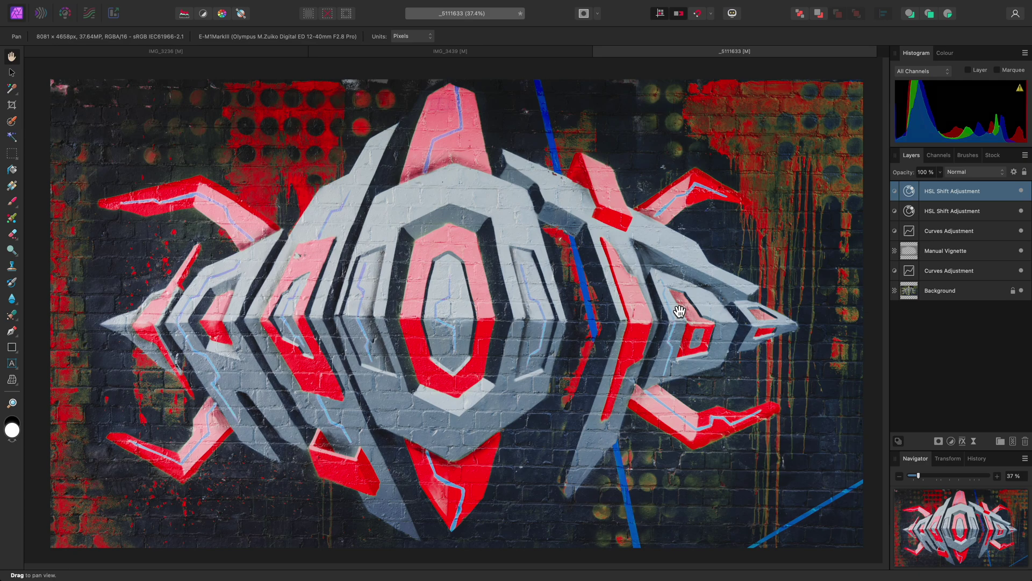
click(982, 172)
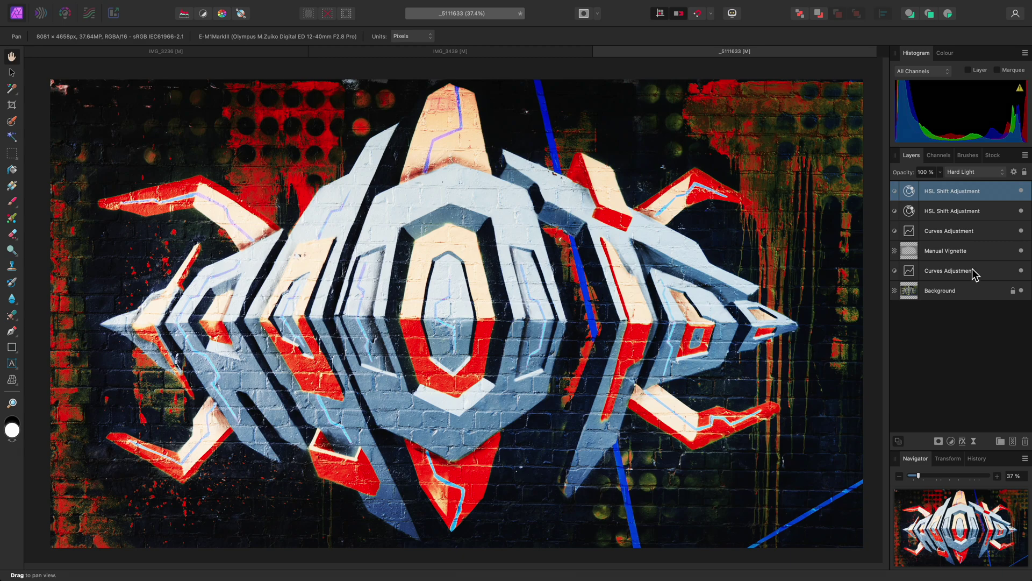
drag(939, 172, 912, 186)
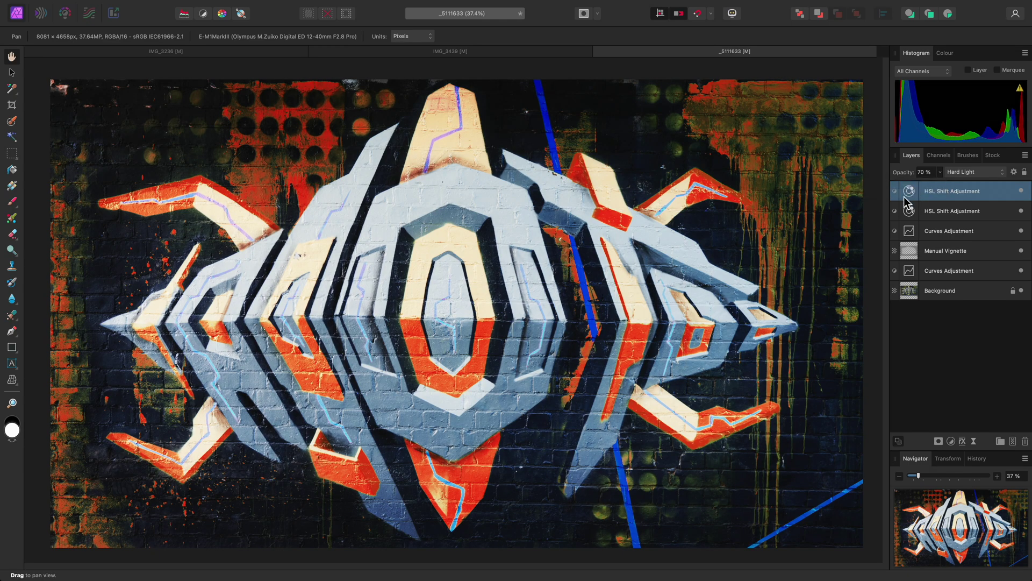